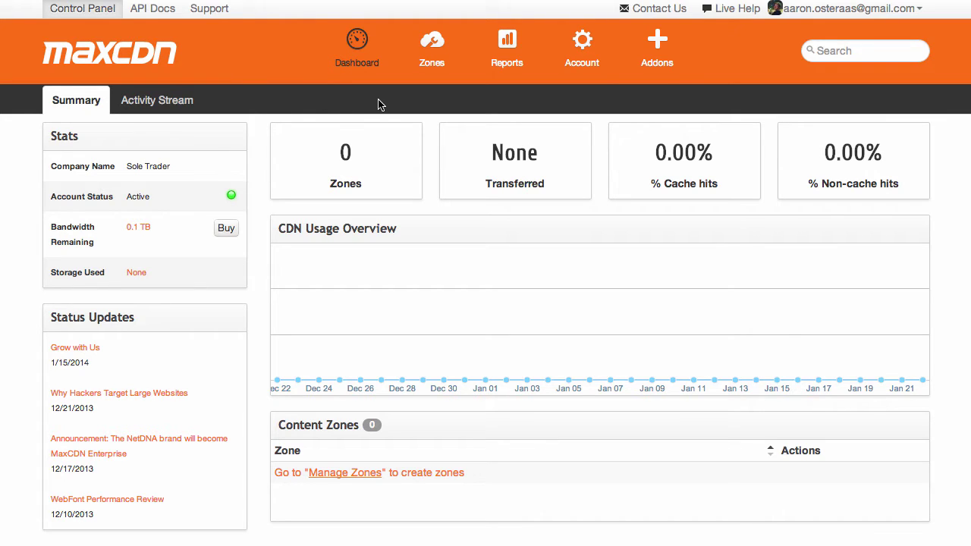
- Start creating a pull zone and enter Our Music Blog as its name
{"action": "left_click", "coordinate": [447, 74]}
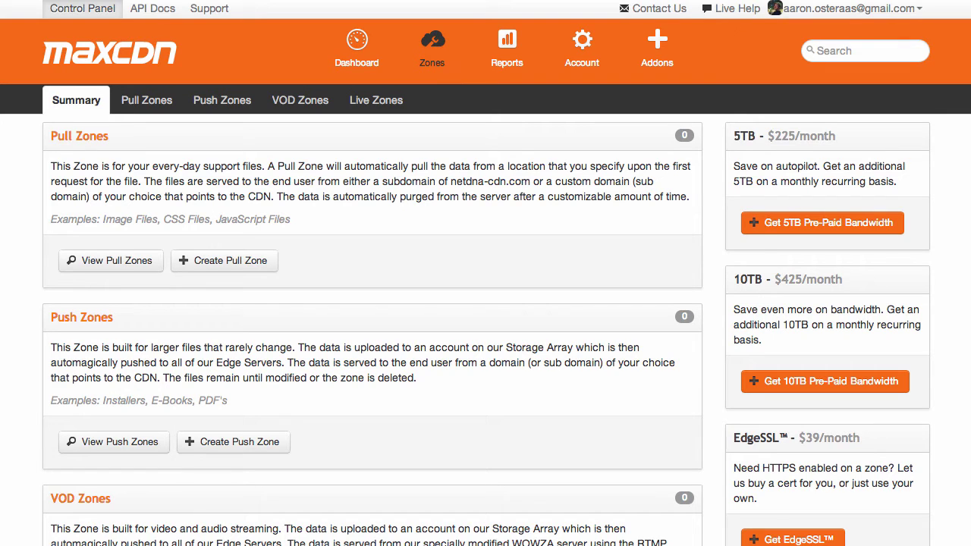
{"action": "left_click", "coordinate": [204, 266]}
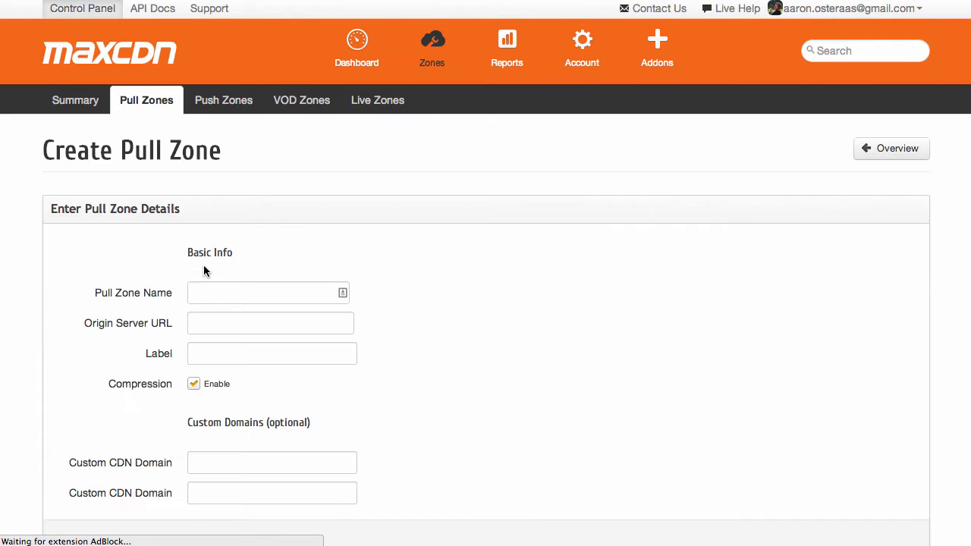
{"action": "left_click", "coordinate": [203, 289]}
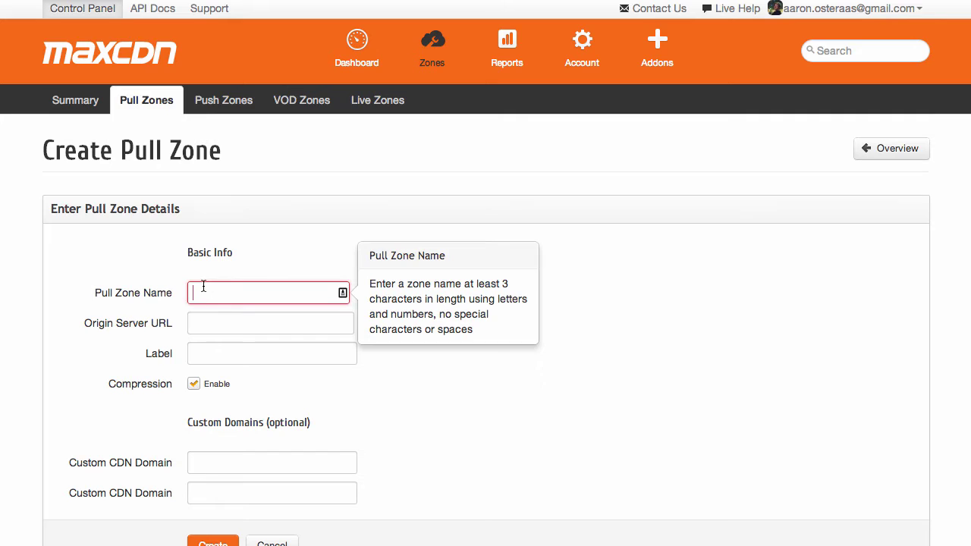
{"action": "type", "text": "Our Music "}
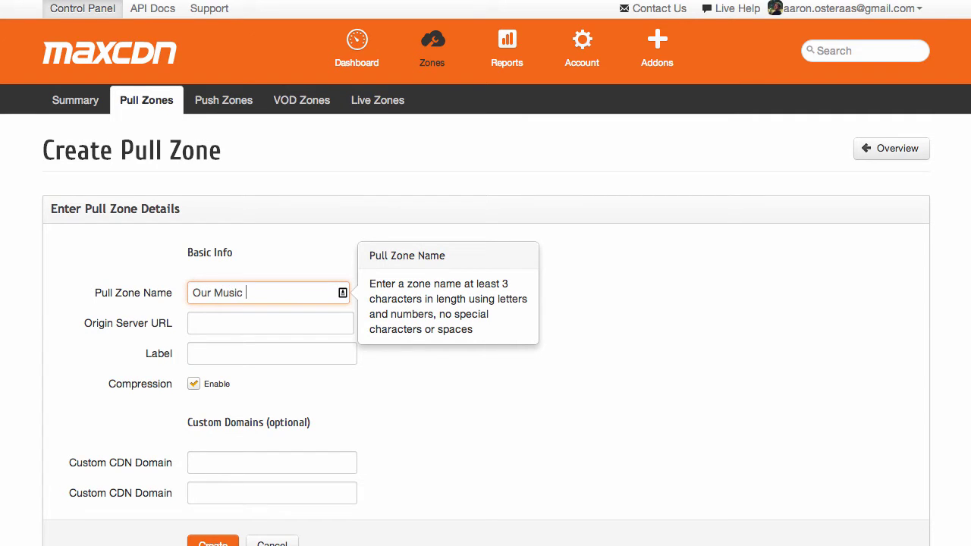
{"action": "type", "text": "Blog"}
{"action": "key", "text": "Tab"}
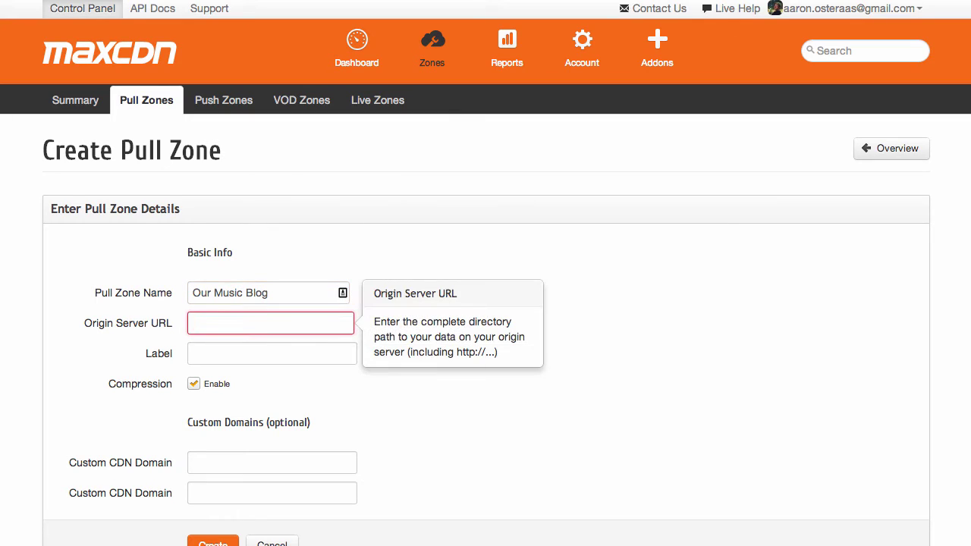
{"action": "type", "text": "htt"}
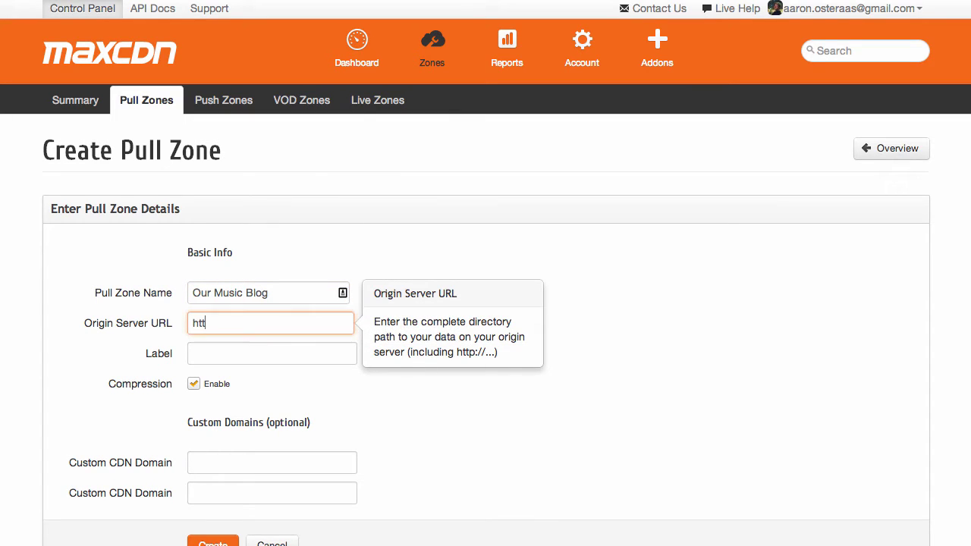
{"action": "type", "text": "p://ourmusicblog.com"}
{"action": "key", "text": "Tab"}
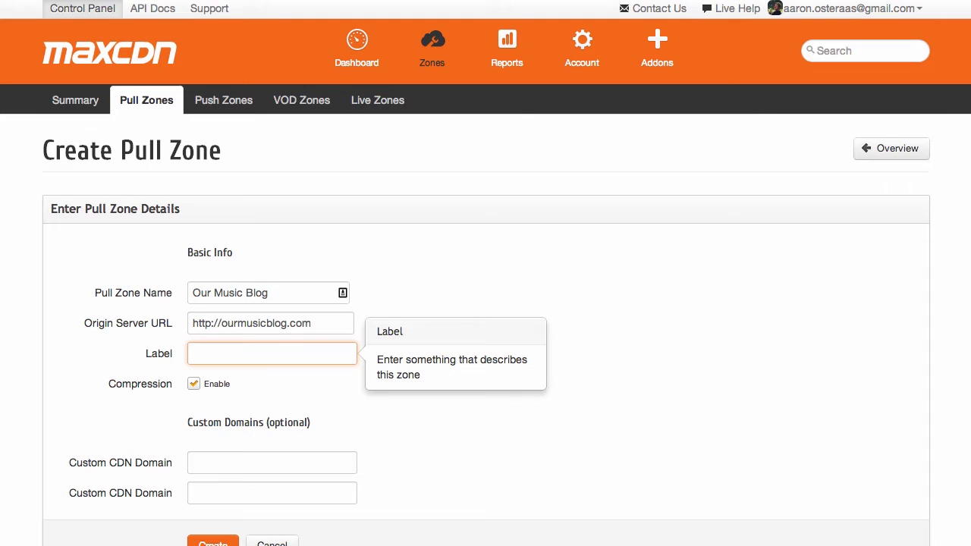
{"action": "type", "text": "WPKB Demo"}
{"action": "scroll", "coordinate": [154, 386], "scroll_direction": "down", "scroll_amount": 3}
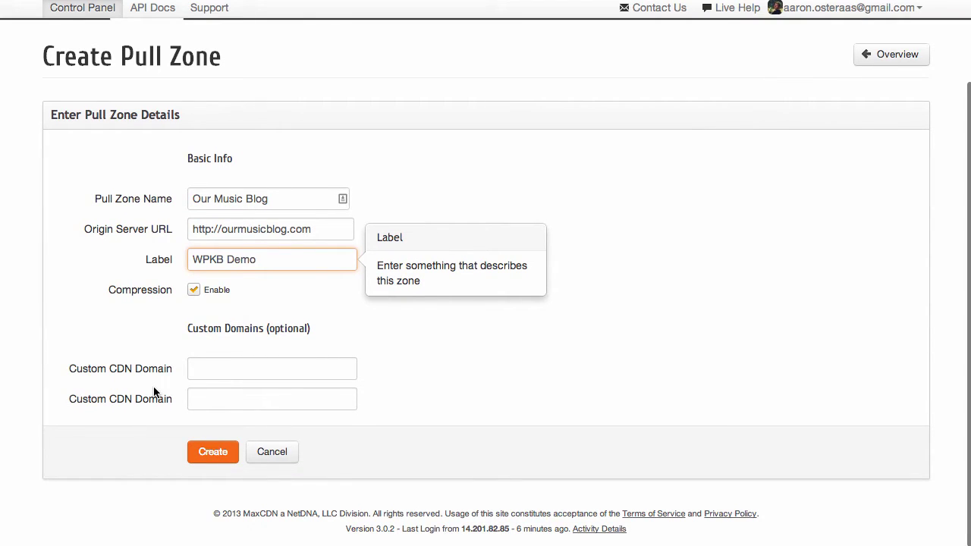
- Set the first custom CDN domain to cdn.ourmusicblog.com and submit the pull zone for creation
{"action": "left_click", "coordinate": [202, 373]}
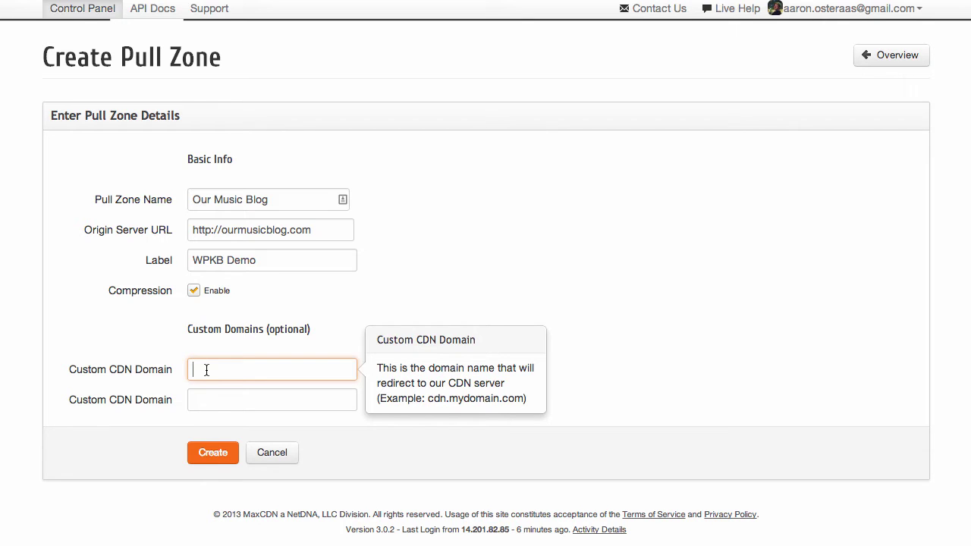
{"action": "type", "text": "cdn.ourmusicblog.com"}
{"action": "left_click", "coordinate": [200, 453]}
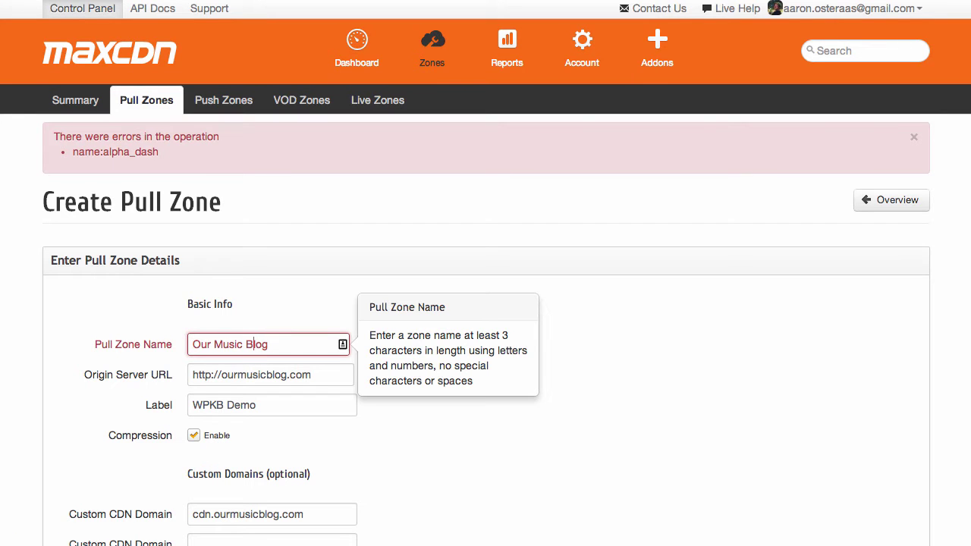
- Correct the pull zone name to ourmusicblog, create the zone and dismiss the EdgeSSL offer
{"action": "left_click", "coordinate": [243, 344]}
{"action": "key", "text": "BackSpace"}
{"action": "key", "text": "BackSpace"}
{"action": "scroll", "coordinate": [175, 471], "scroll_direction": "down", "scroll_amount": 3}
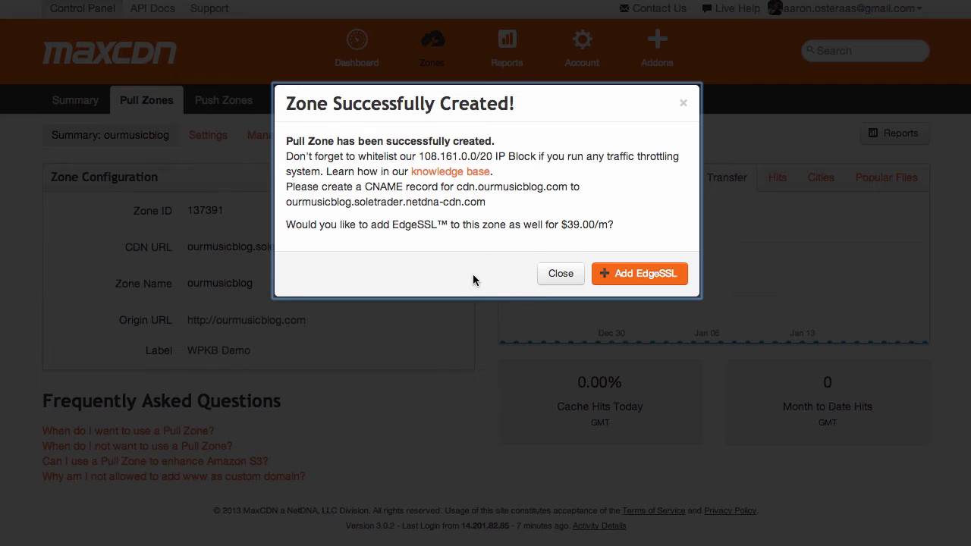
{"action": "left_click", "coordinate": [562, 277]}
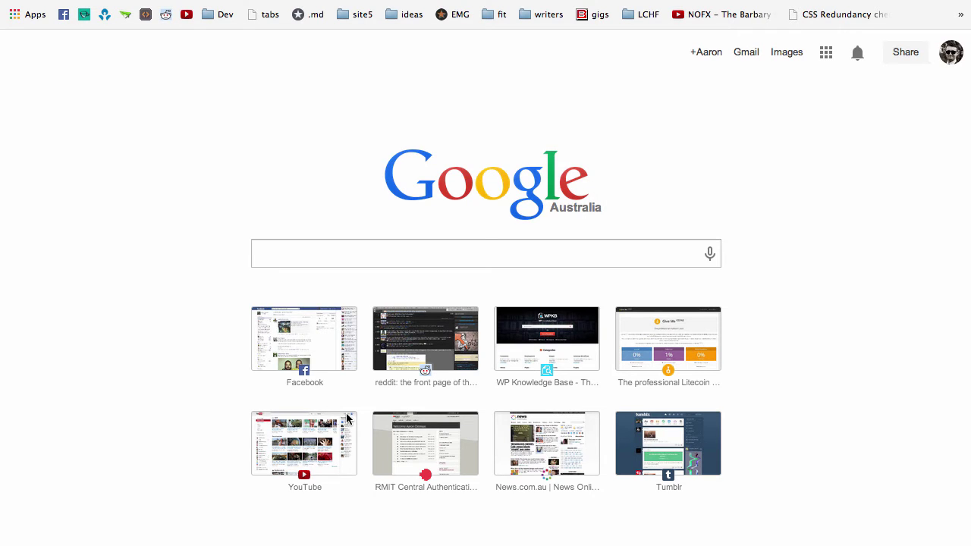
- Open Site5 Backstage at backstage.site5.com and go to the SiteAdmin of ourmusicblog.com
{"action": "type", "text": "backs"}
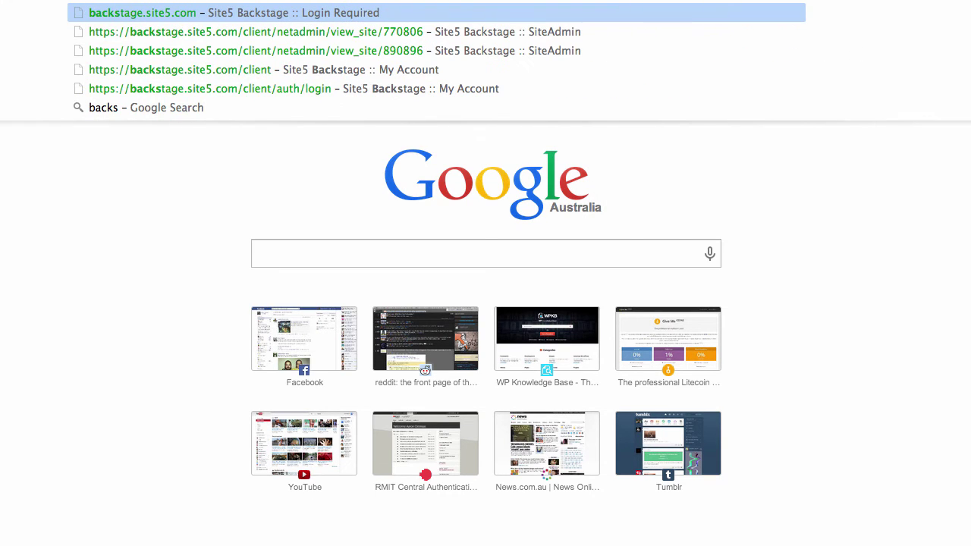
{"action": "key", "text": "Return"}
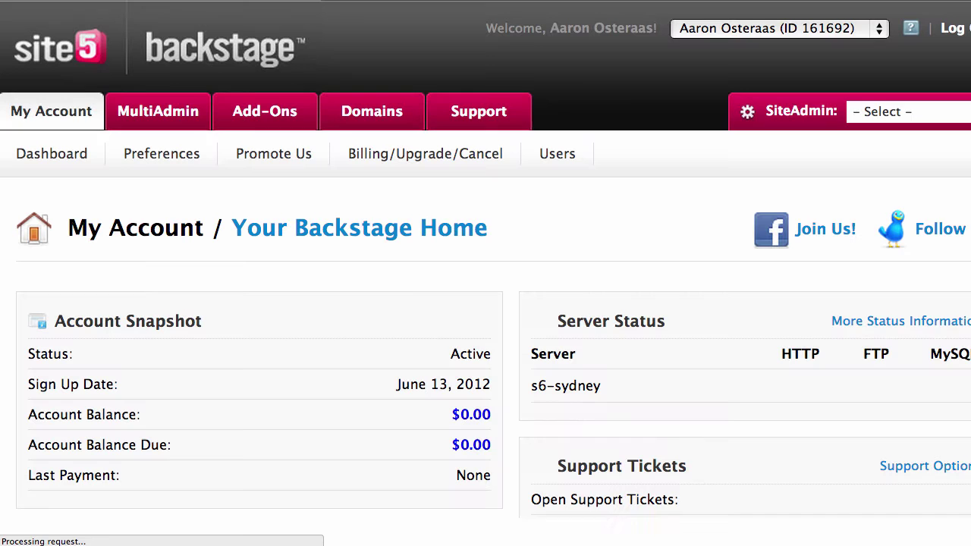
{"action": "key", "text": "ctrl+minus"}
{"action": "key", "text": "ctrl+minus"}
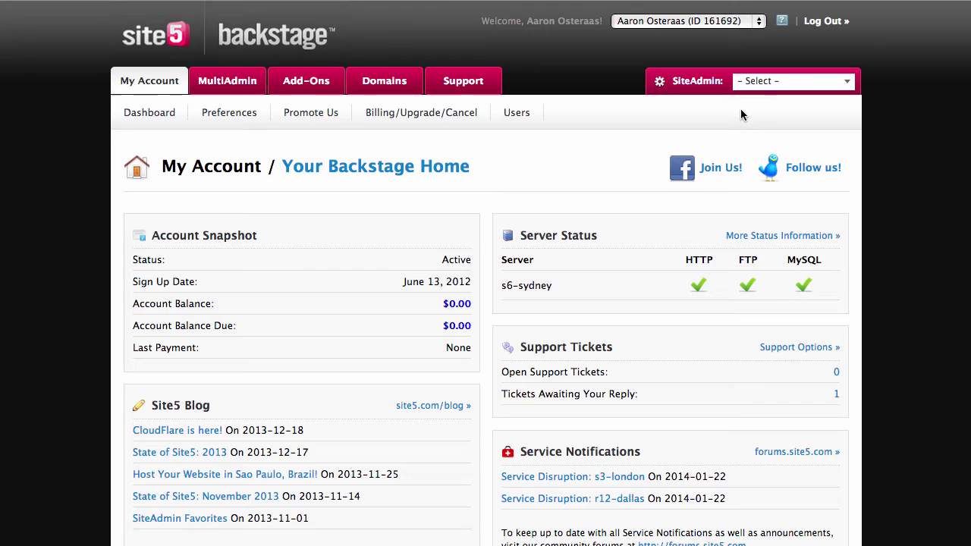
{"action": "left_click", "coordinate": [755, 83]}
{"action": "left_click", "coordinate": [722, 162]}
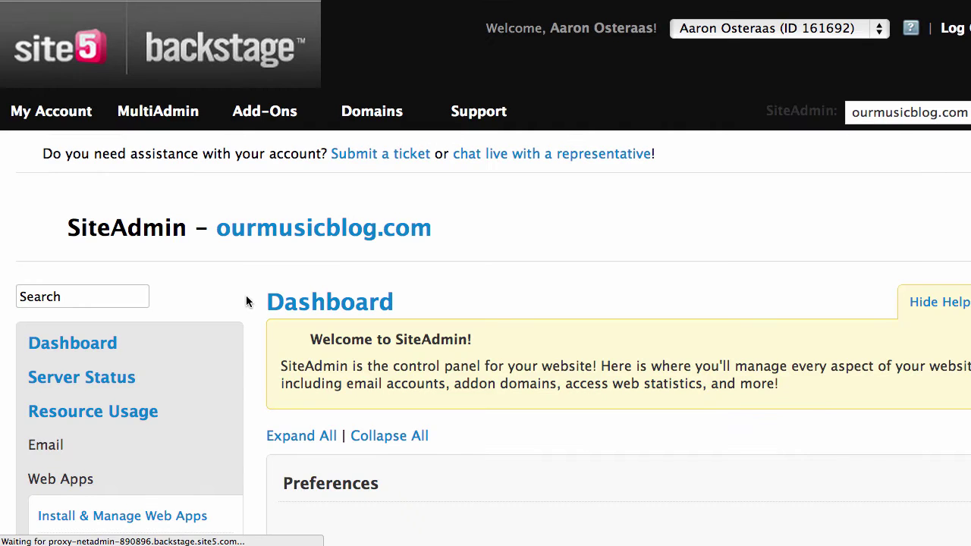
{"action": "key", "text": "super+minus"}
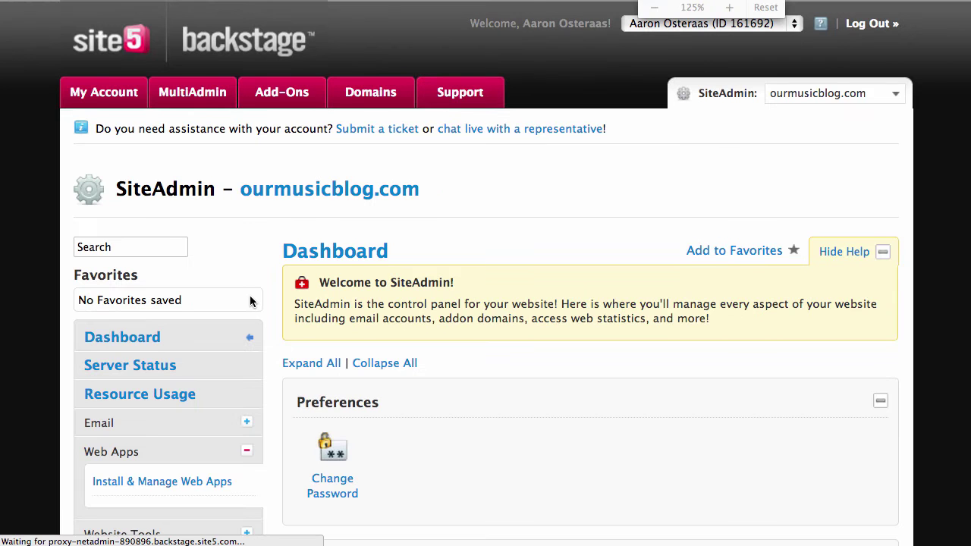
- Open the Simple DNS Zone Editor for ourmusicblog.com
{"action": "scroll", "coordinate": [253, 302], "scroll_direction": "down", "scroll_amount": 3}
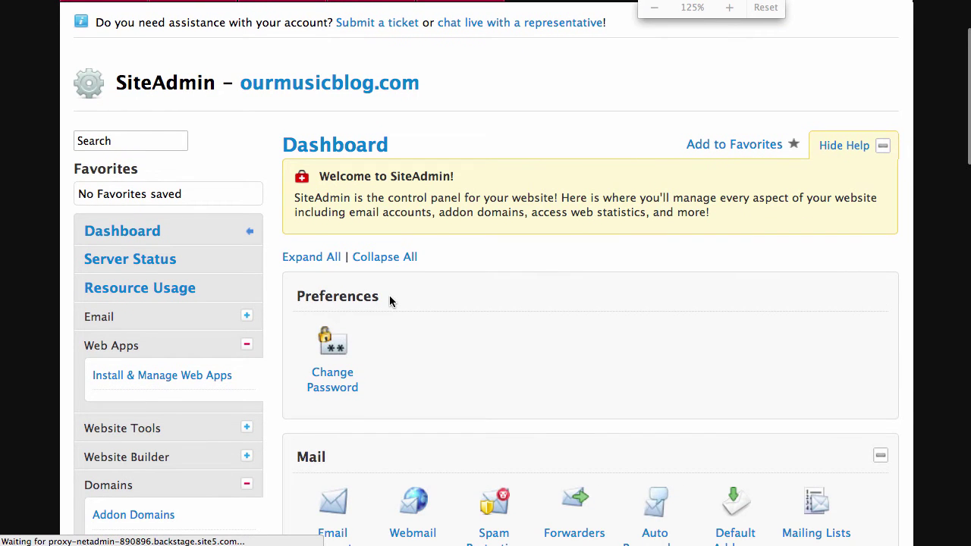
{"action": "scroll", "coordinate": [389, 301], "scroll_direction": "down", "scroll_amount": 2}
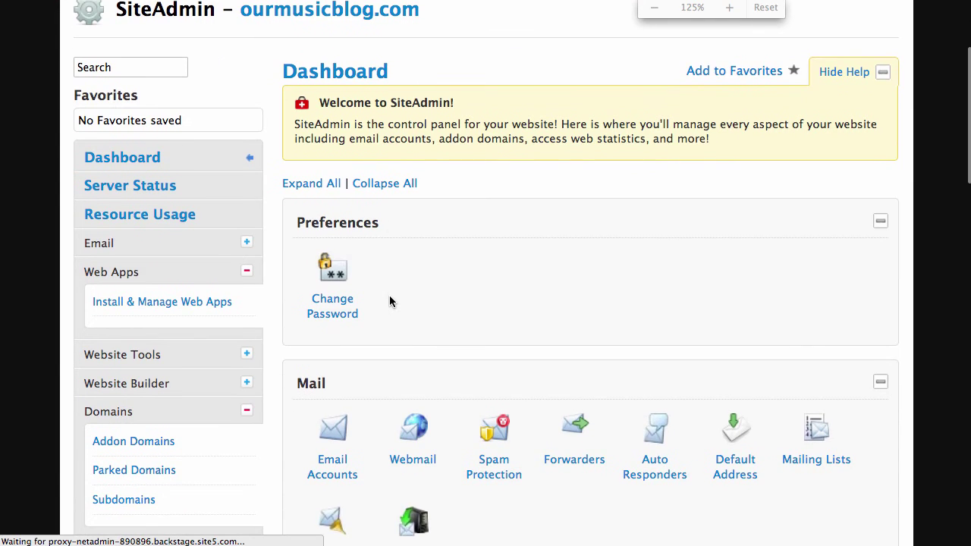
{"action": "scroll", "coordinate": [399, 285], "scroll_direction": "down", "scroll_amount": 5}
{"action": "scroll", "coordinate": [539, 283], "scroll_direction": "down", "scroll_amount": 5}
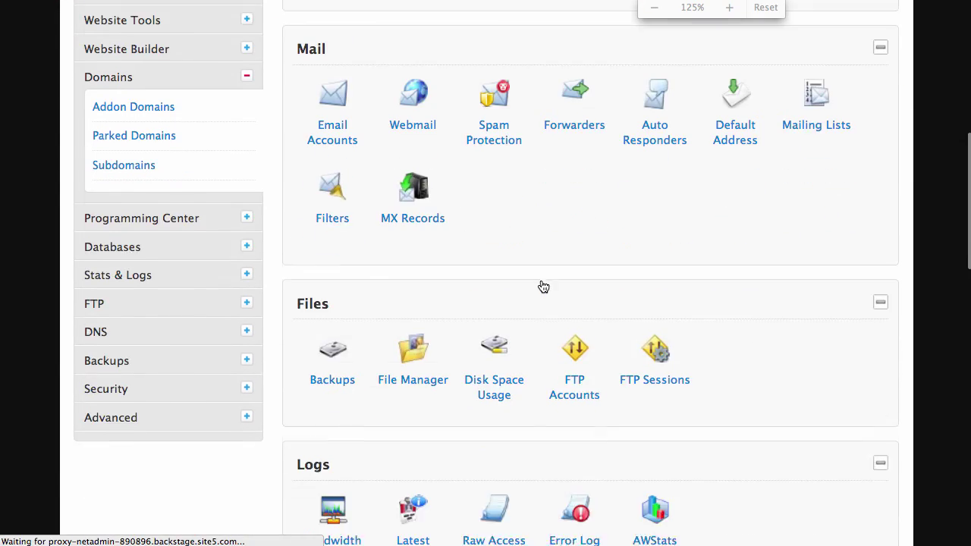
{"action": "left_click", "coordinate": [121, 311]}
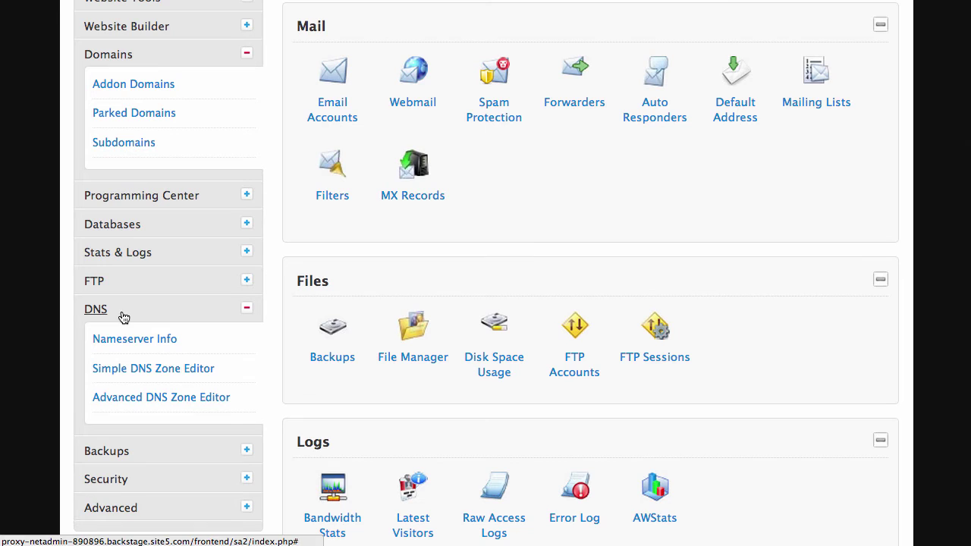
{"action": "left_click", "coordinate": [137, 368]}
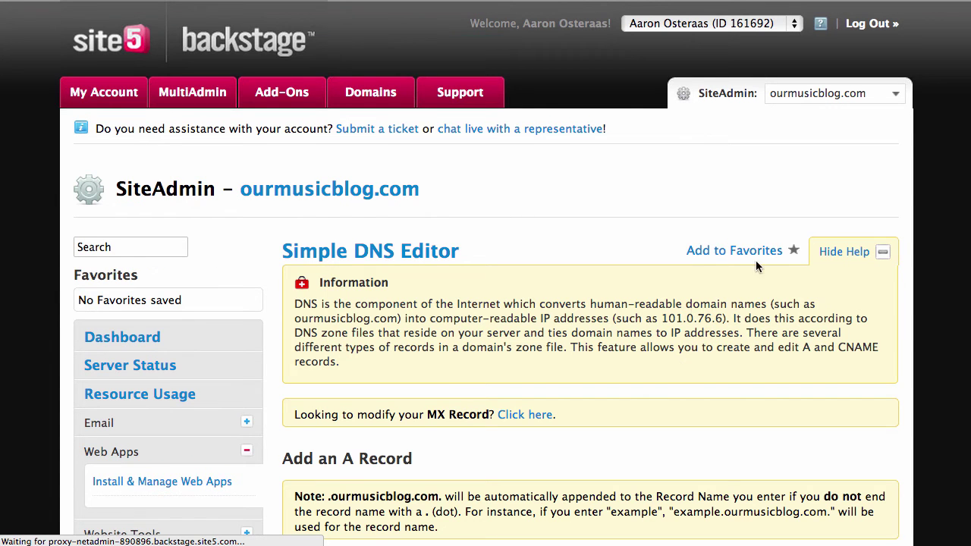
- Add a CNAME record named CDN, using the MaxCDN zone's CDN URL ourmusicblog.soletrader.netdna-cdn.com as the host
{"action": "scroll", "coordinate": [582, 223], "scroll_direction": "down", "scroll_amount": 6}
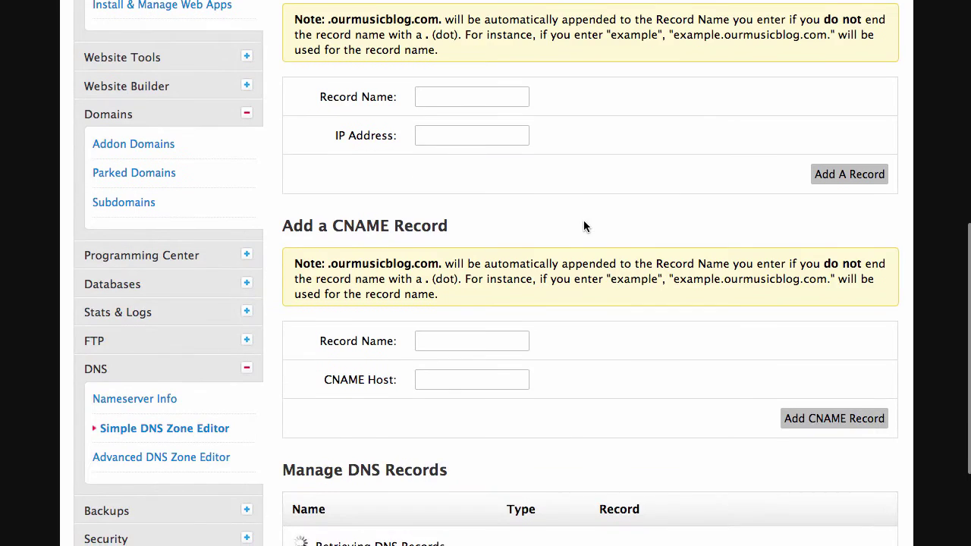
{"action": "scroll", "coordinate": [447, 313], "scroll_direction": "down", "scroll_amount": 1}
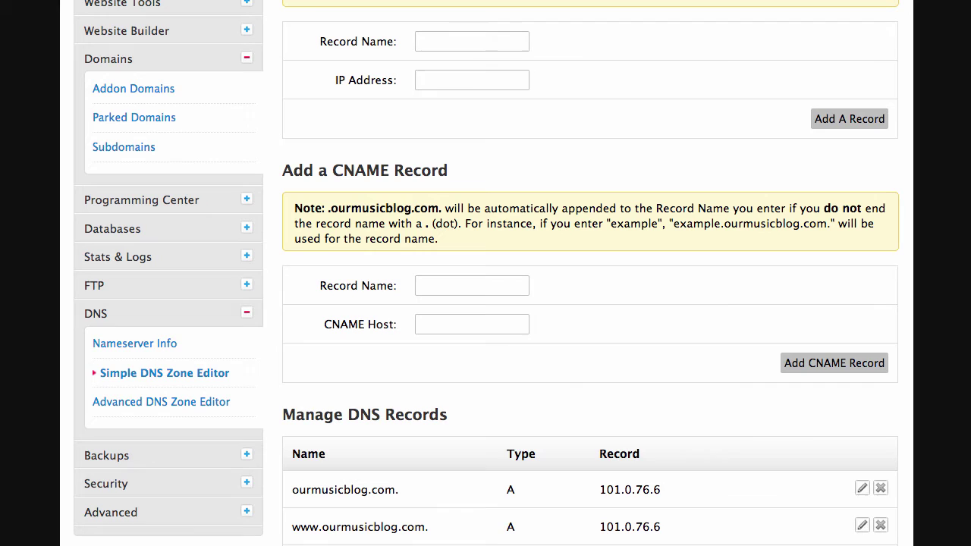
{"action": "left_click", "coordinate": [454, 295]}
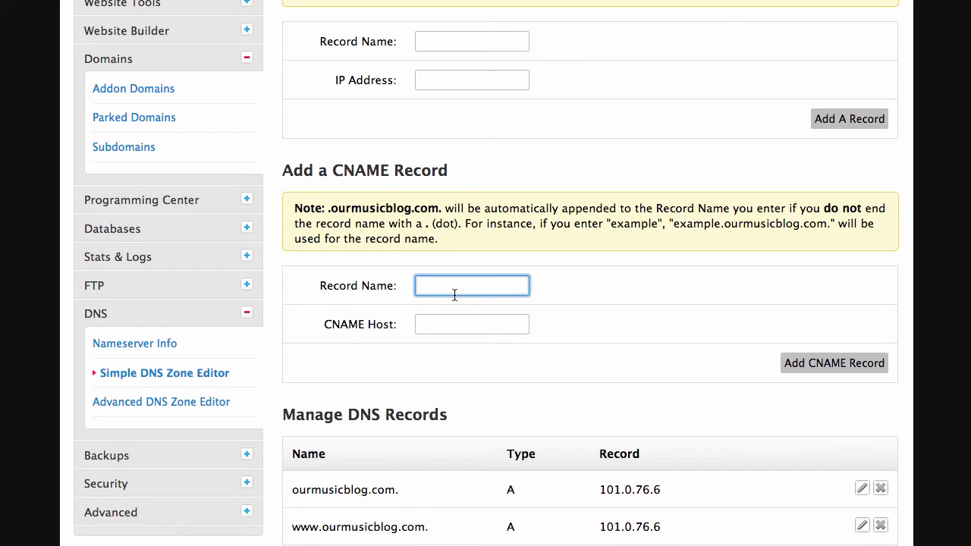
{"action": "type", "text": "CDN"}
{"action": "key", "text": "Tab"}
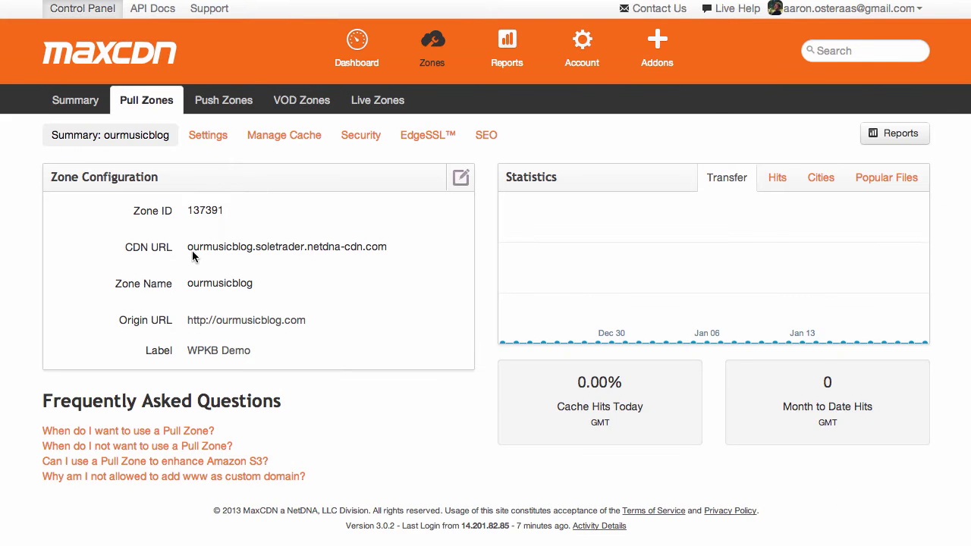
{"action": "left_click_drag", "start_coordinate": [186, 247], "coordinate": [443, 251]}
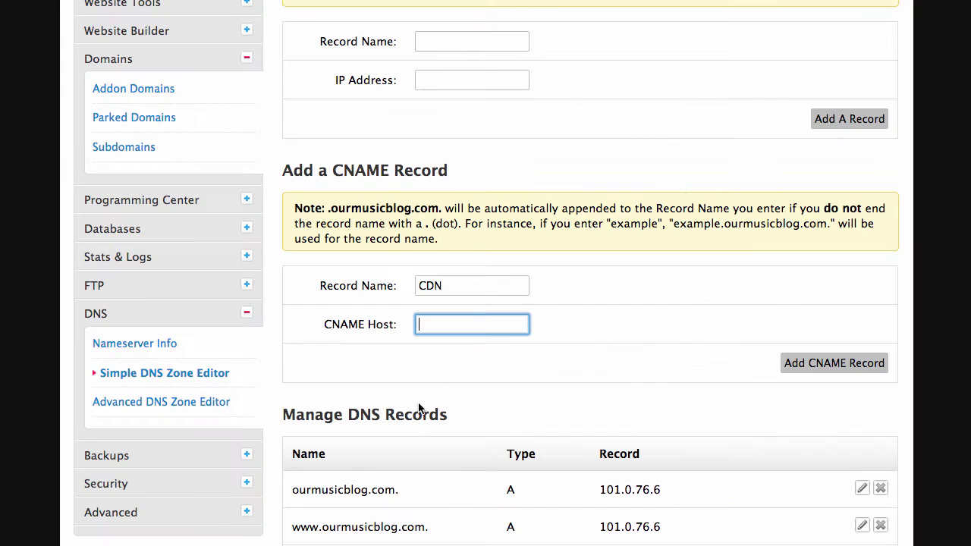
{"action": "key", "text": "super+v"}
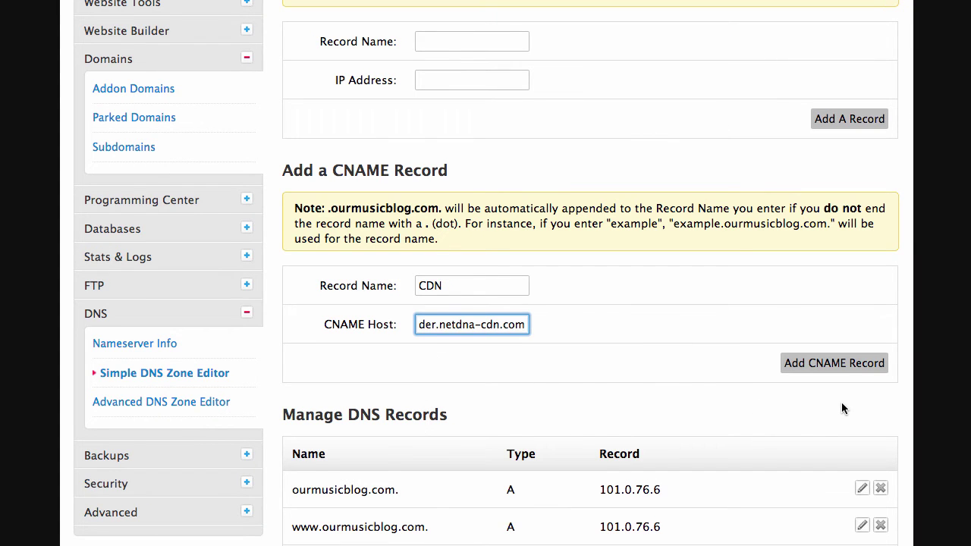
{"action": "left_click", "coordinate": [841, 364]}
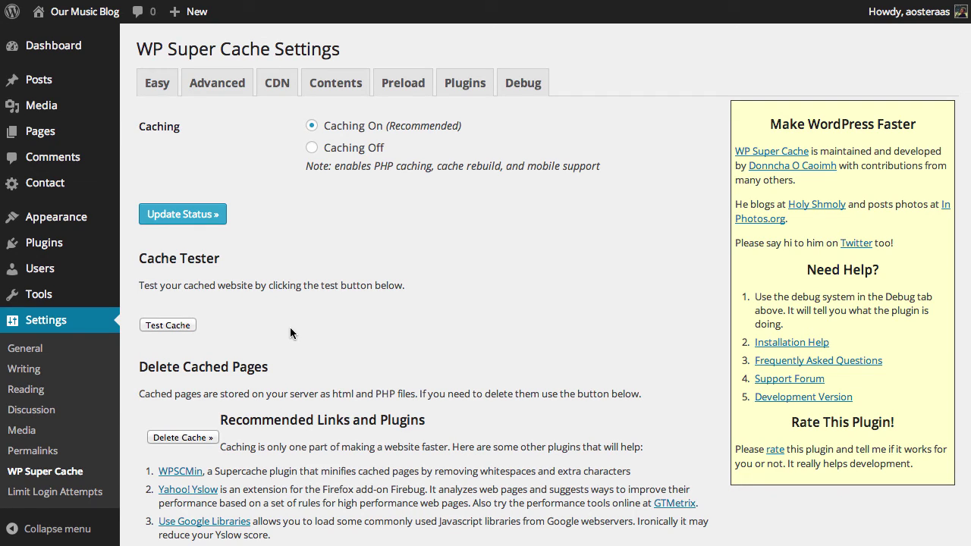
{"action": "left_click", "coordinate": [276, 85]}
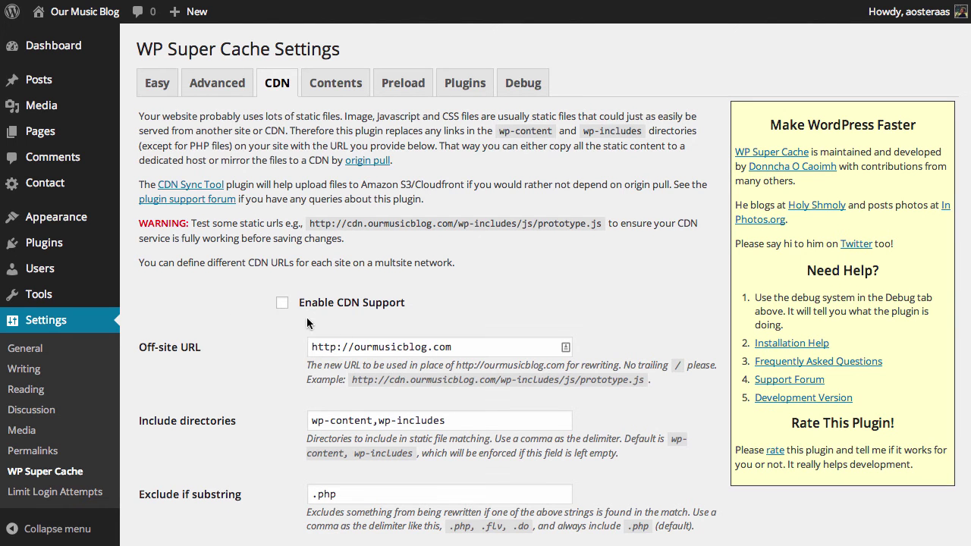
{"action": "left_click", "coordinate": [282, 302]}
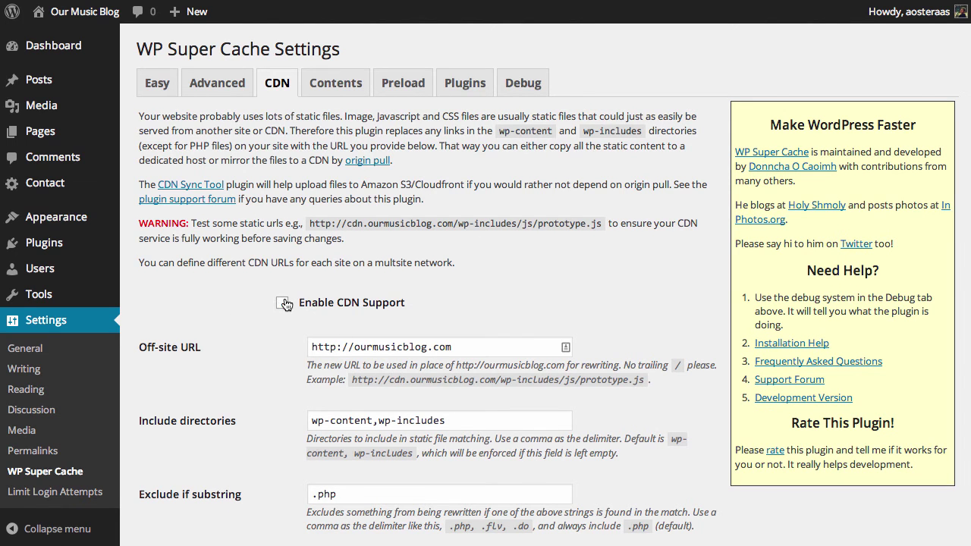
{"action": "left_click", "coordinate": [355, 347]}
{"action": "type", "text": "cdn."}
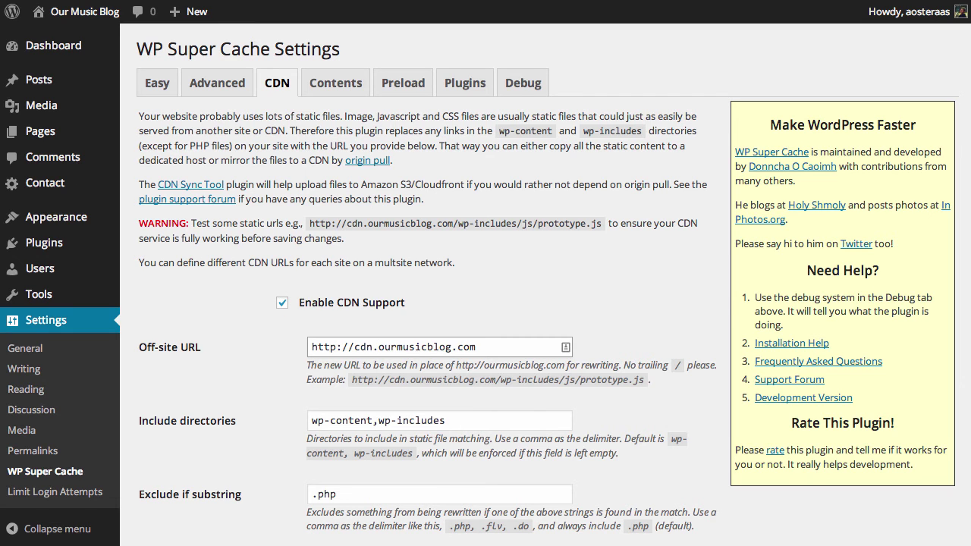
- Enable skipping https URLs to avoid "mixed content" errors in the CDN settings
{"action": "scroll", "coordinate": [469, 301], "scroll_direction": "down", "scroll_amount": 3}
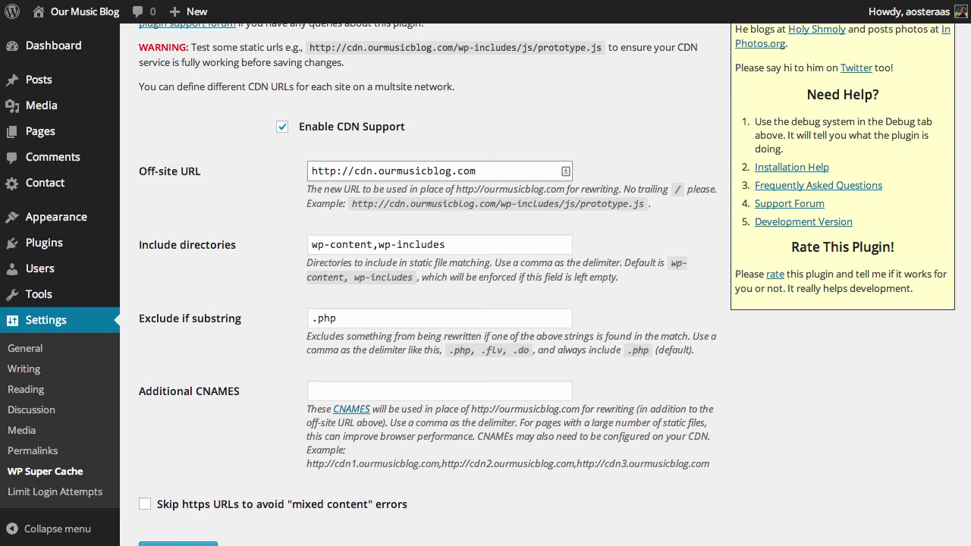
{"action": "left_click", "coordinate": [206, 507]}
{"action": "scroll", "coordinate": [194, 523], "scroll_direction": "down", "scroll_amount": 1}
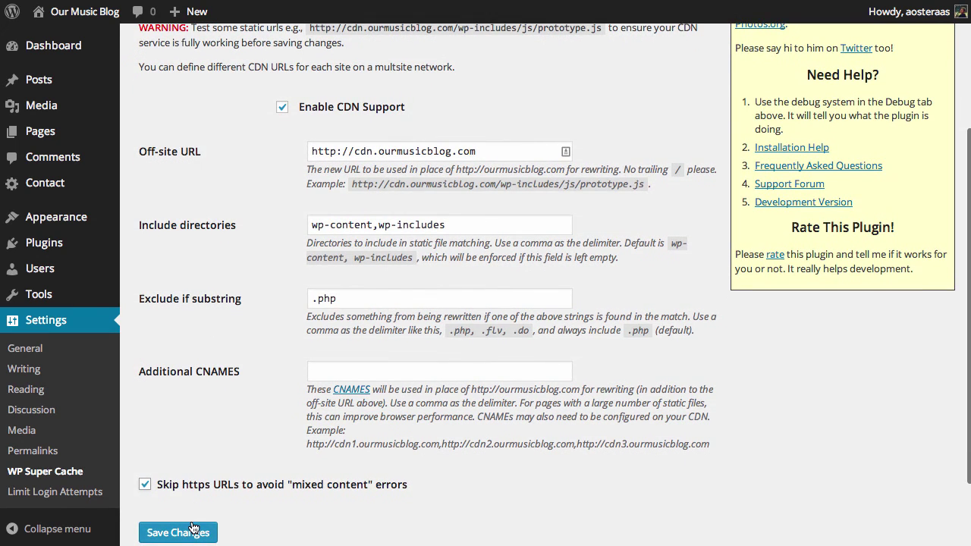
{"action": "scroll", "coordinate": [193, 527], "scroll_direction": "up", "scroll_amount": 1}
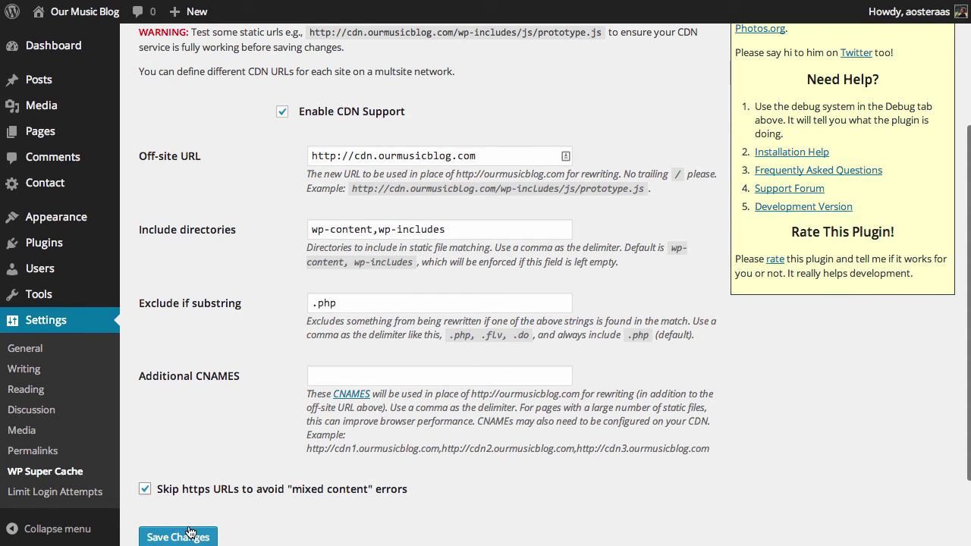
- Save the WP Super Cache CDN settings and check over the saved page
{"action": "left_click", "coordinate": [190, 535]}
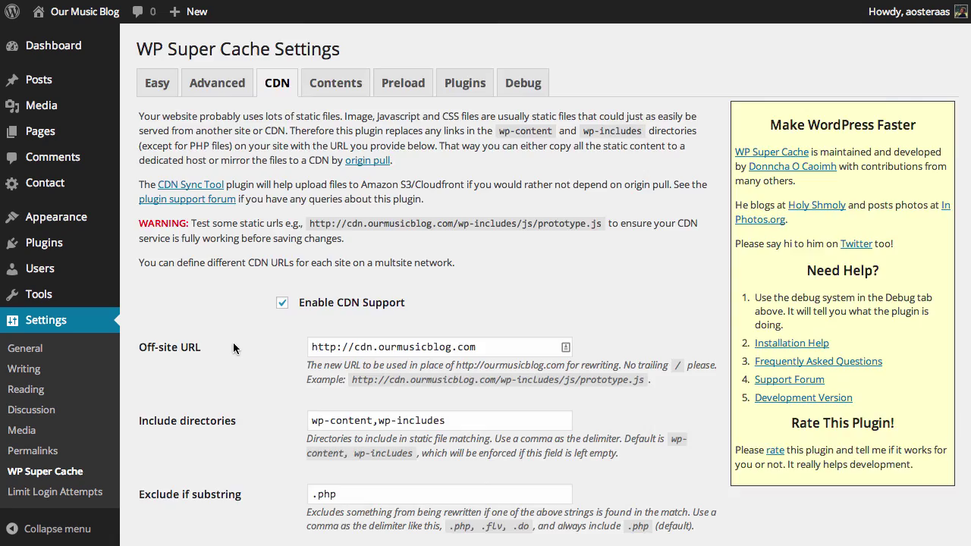
{"action": "scroll", "coordinate": [233, 345], "scroll_direction": "down", "scroll_amount": 3}
{"action": "scroll", "coordinate": [234, 346], "scroll_direction": "up", "scroll_amount": 3}
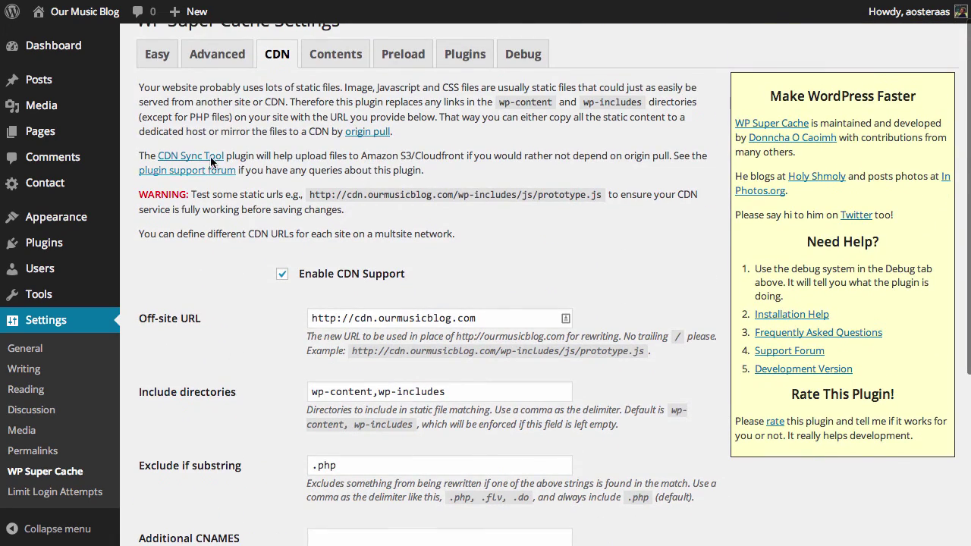
- Delete all of the site's cached pages from WP Super Cache's Easy settings
{"action": "left_click", "coordinate": [159, 60]}
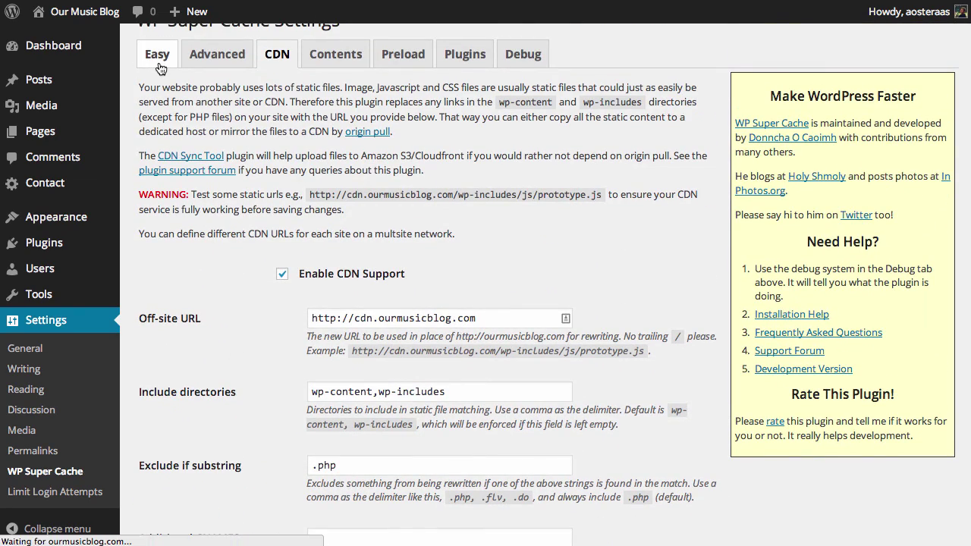
{"action": "scroll", "coordinate": [315, 307], "scroll_direction": "down", "scroll_amount": 3}
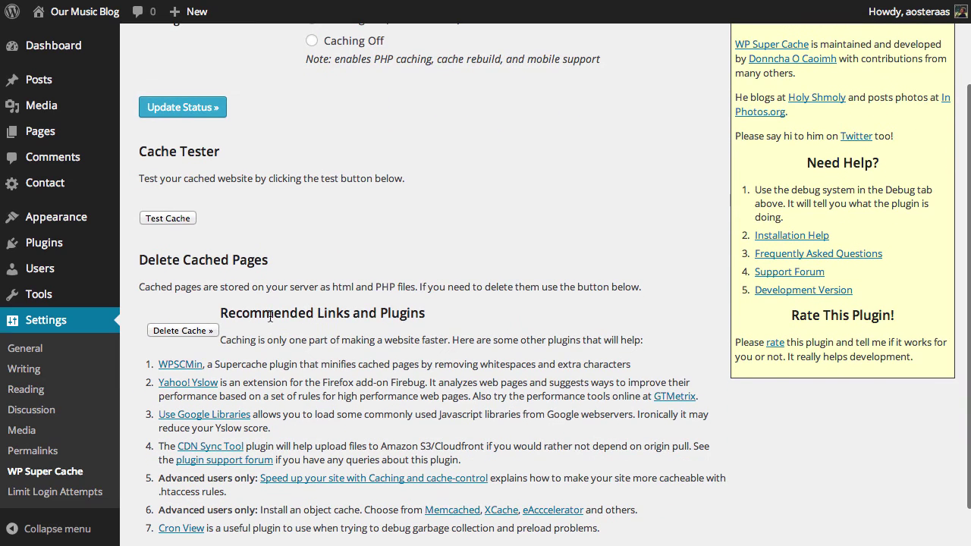
{"action": "left_click", "coordinate": [182, 330]}
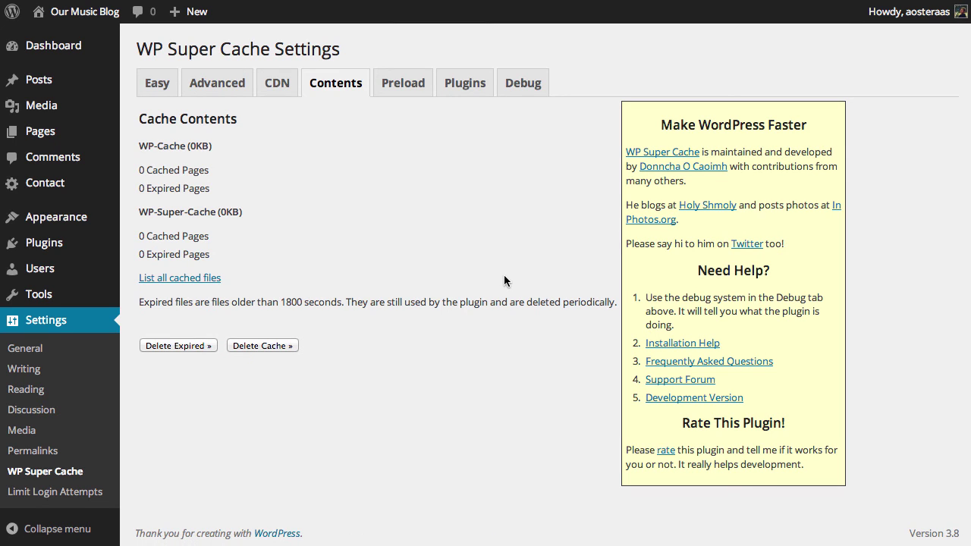
{"action": "left_click", "coordinate": [279, 87]}
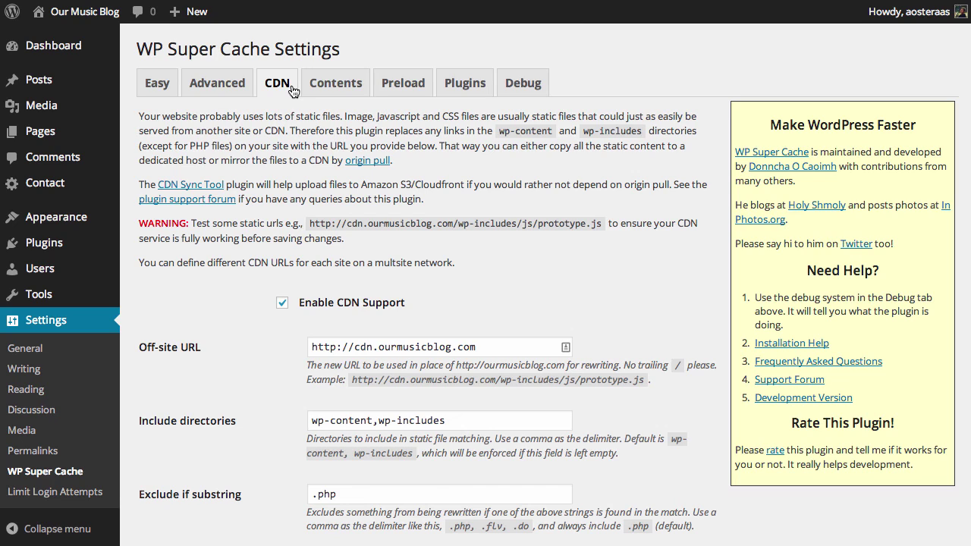
{"action": "left_click_drag", "start_coordinate": [310, 223], "coordinate": [604, 224]}
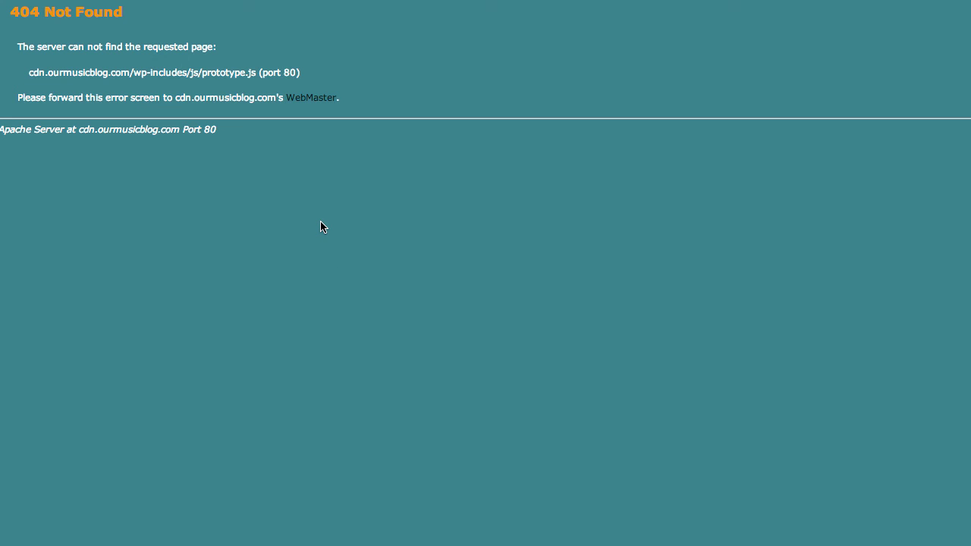
{"action": "key", "text": "ctrl+w"}
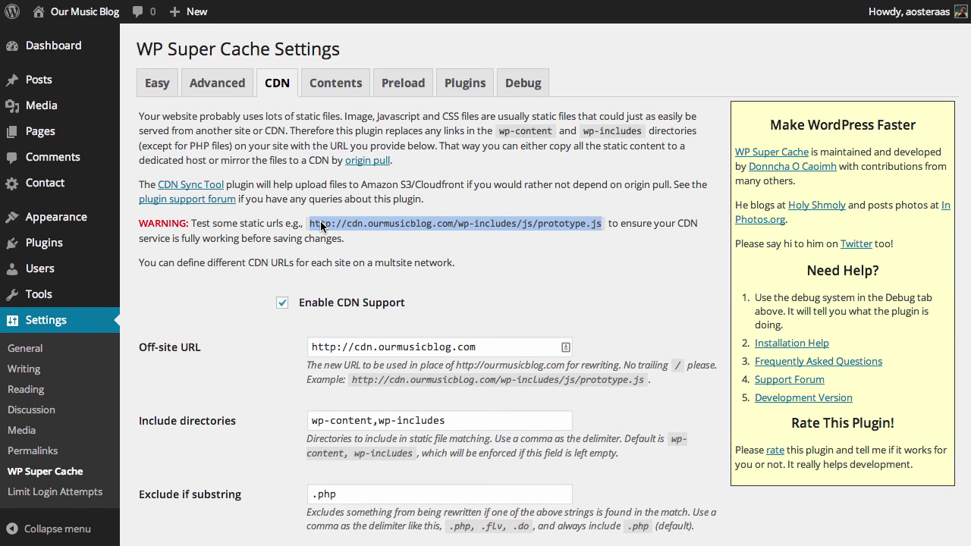
{"action": "left_click", "coordinate": [322, 226]}
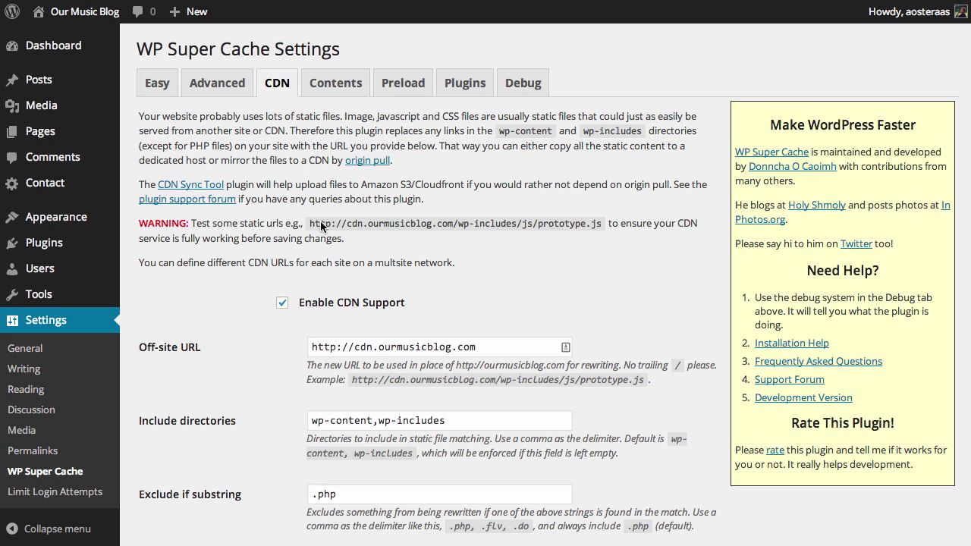